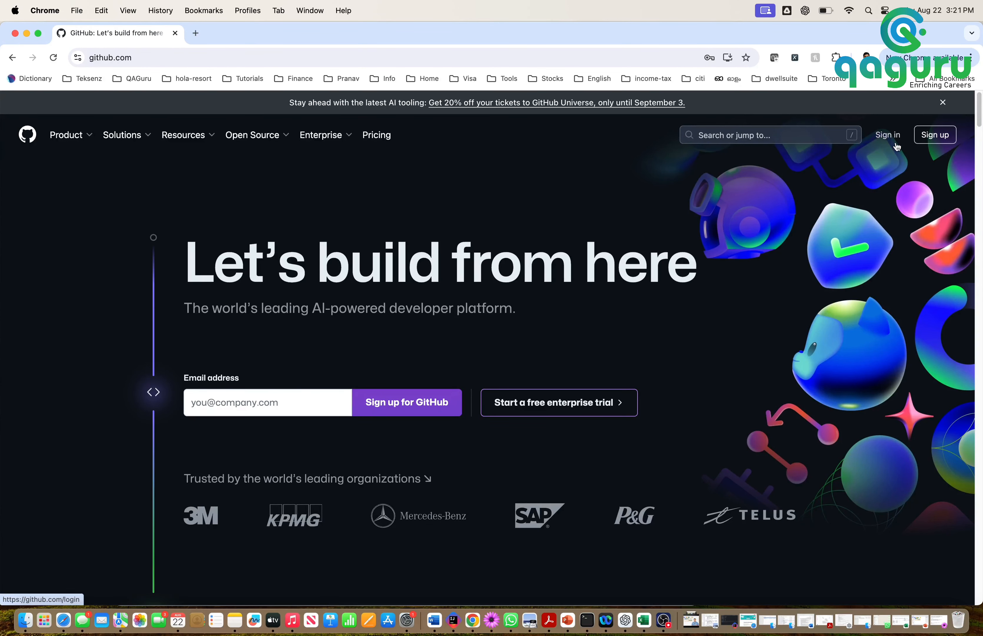
# Start a GitHub sign-up, enter the account's email address, and begin typing a password
pyautogui.click(937, 136)
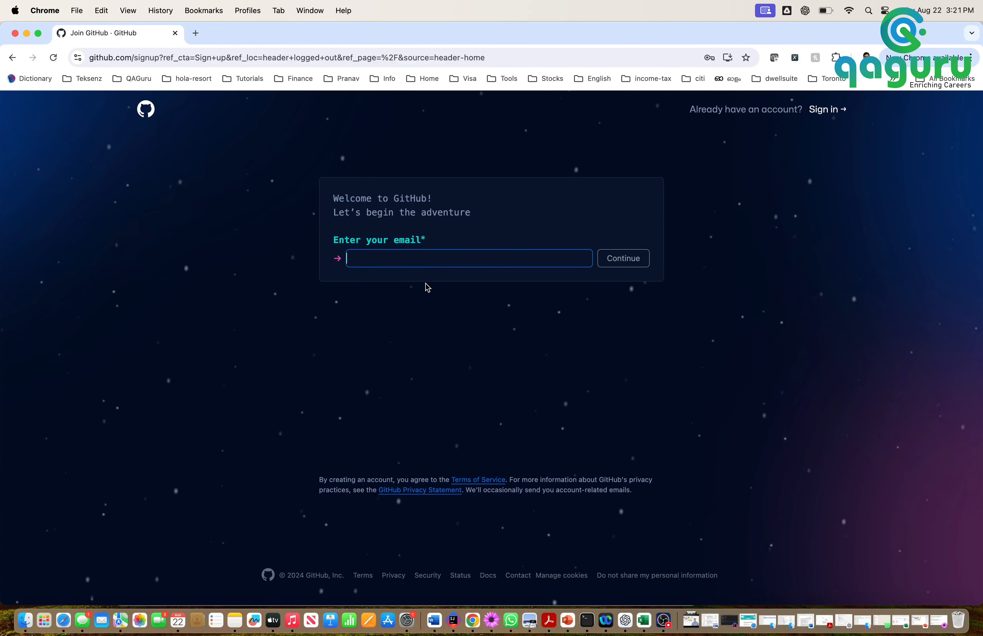
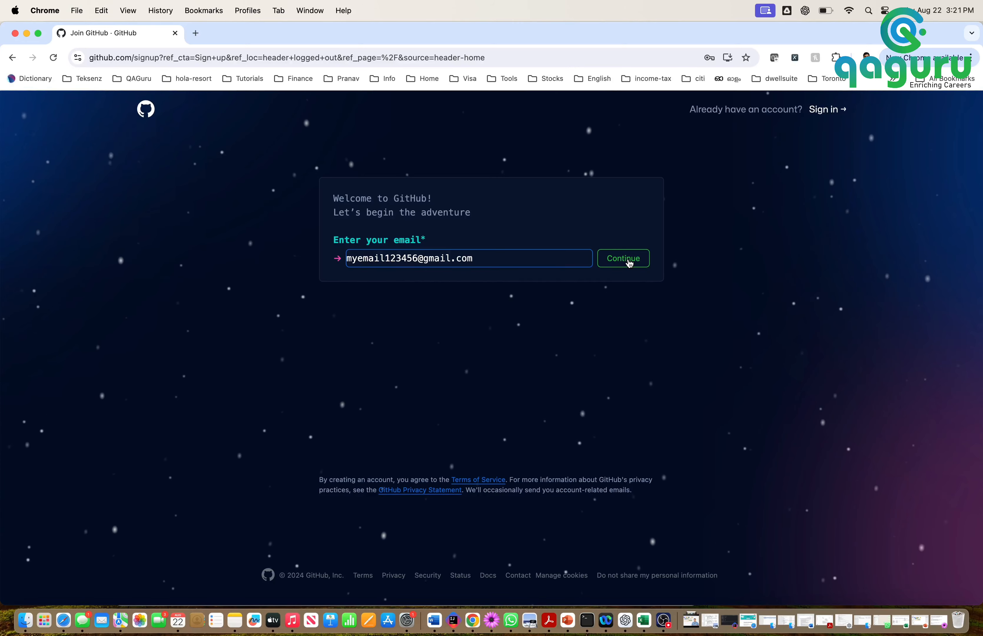
pyautogui.click(624, 258)
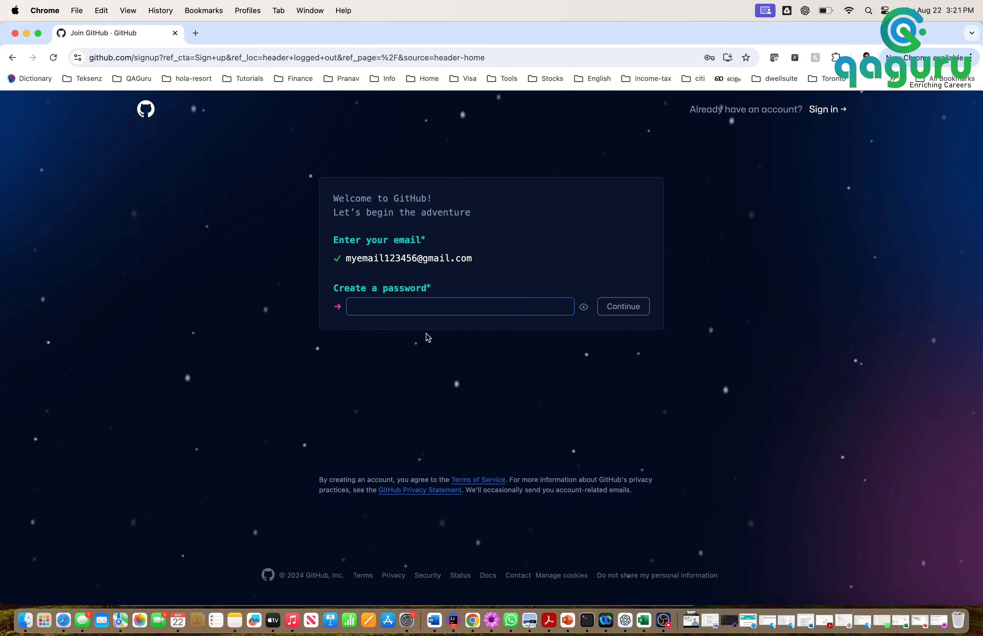
pyautogui.write('123456')
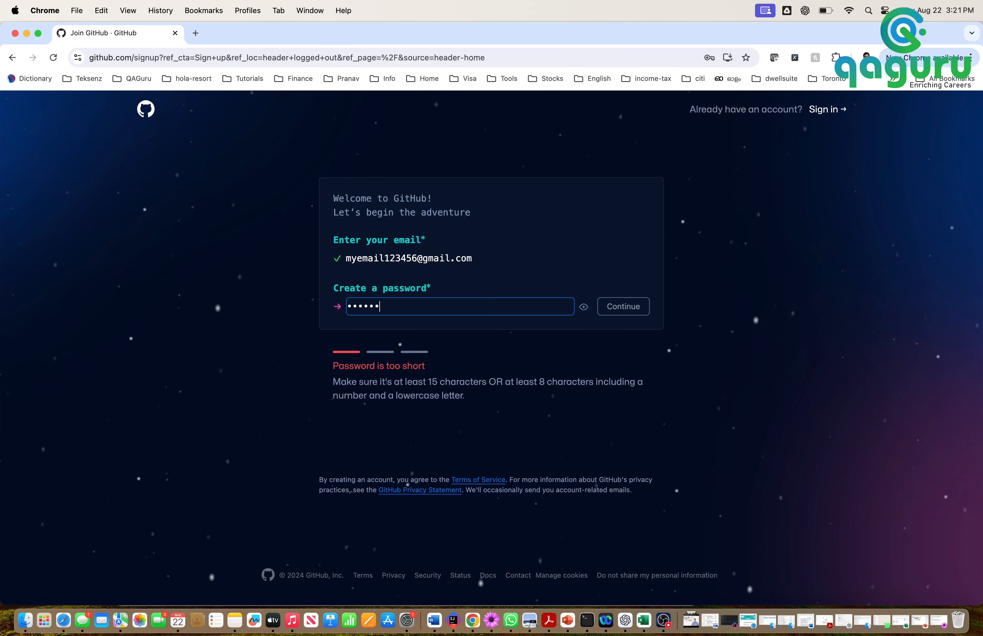
pyautogui.write('7890abcd')
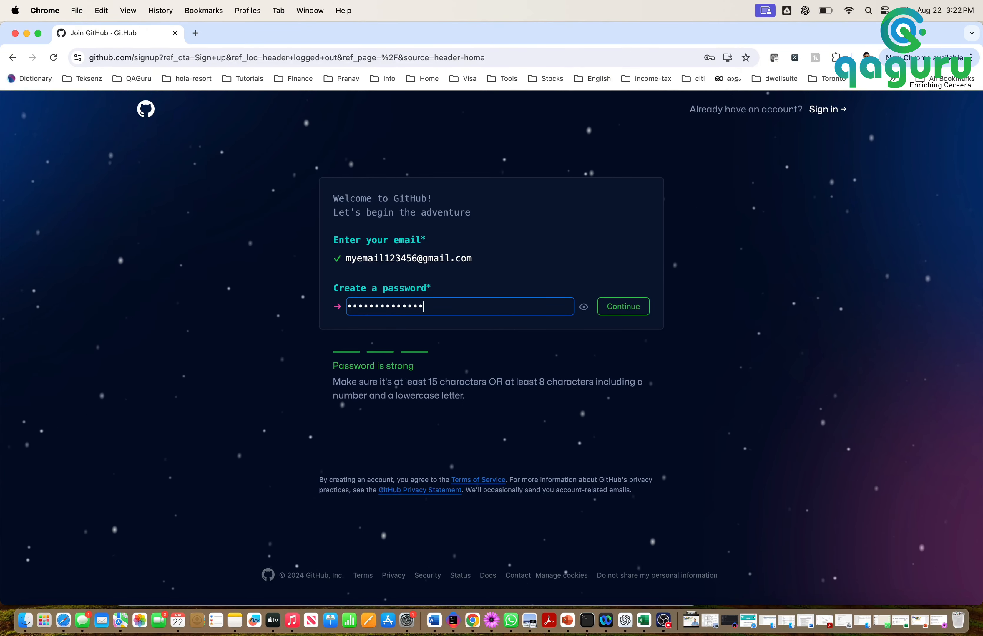
# Accept the password, choose an available username, and continue past email preferences to verification
pyautogui.click(635, 309)
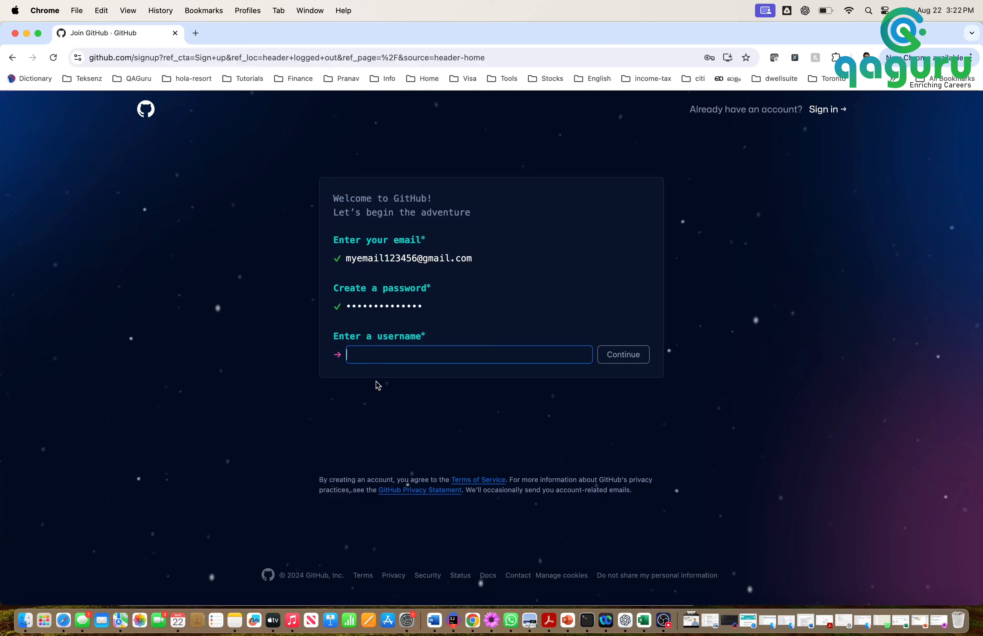
pyautogui.write('m')
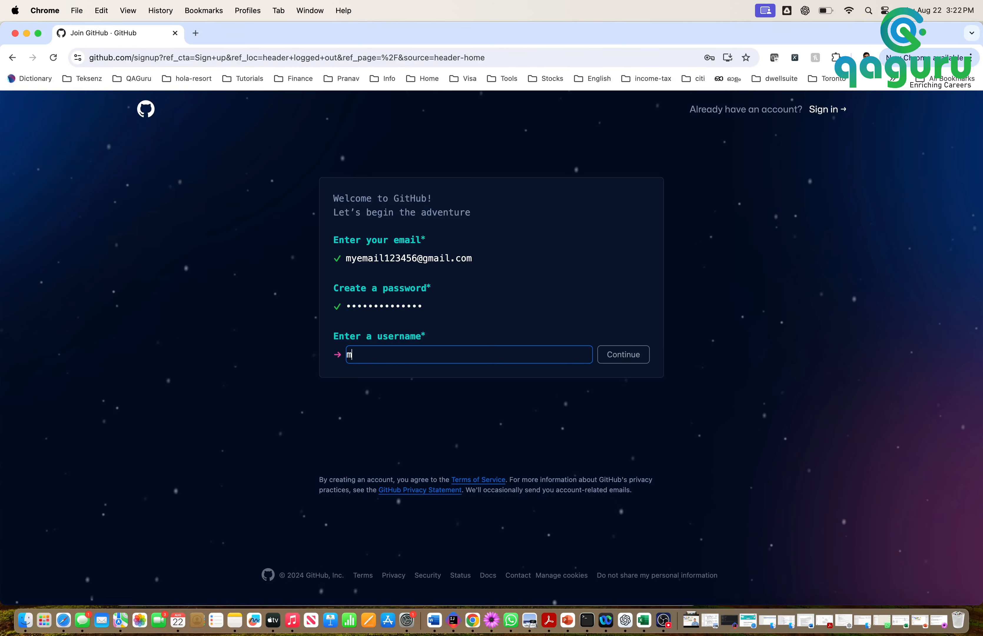
pyautogui.write('yusernam')
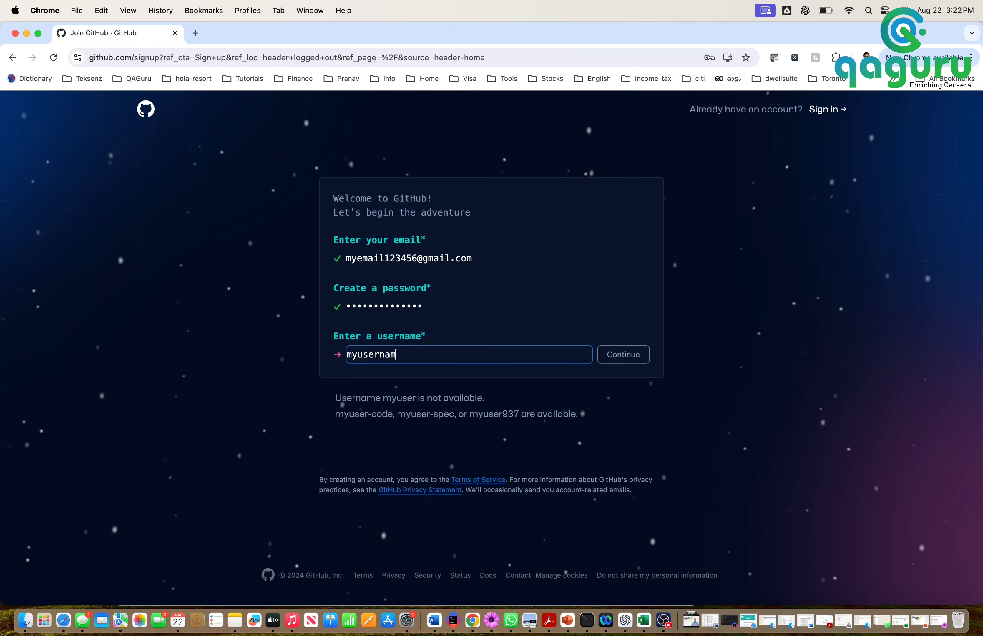
pyautogui.write('eblah')
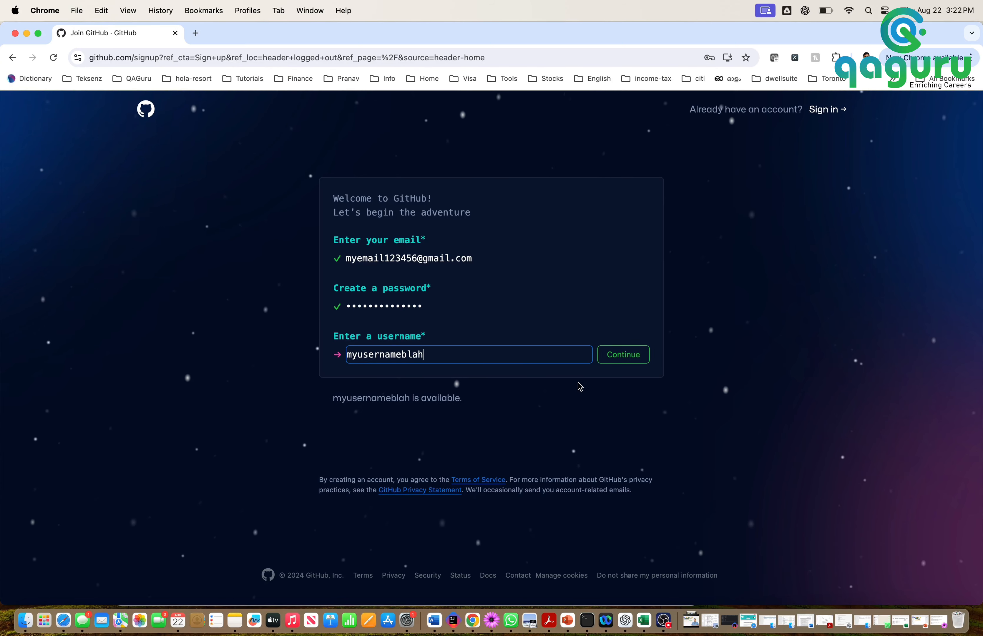
pyautogui.click(624, 356)
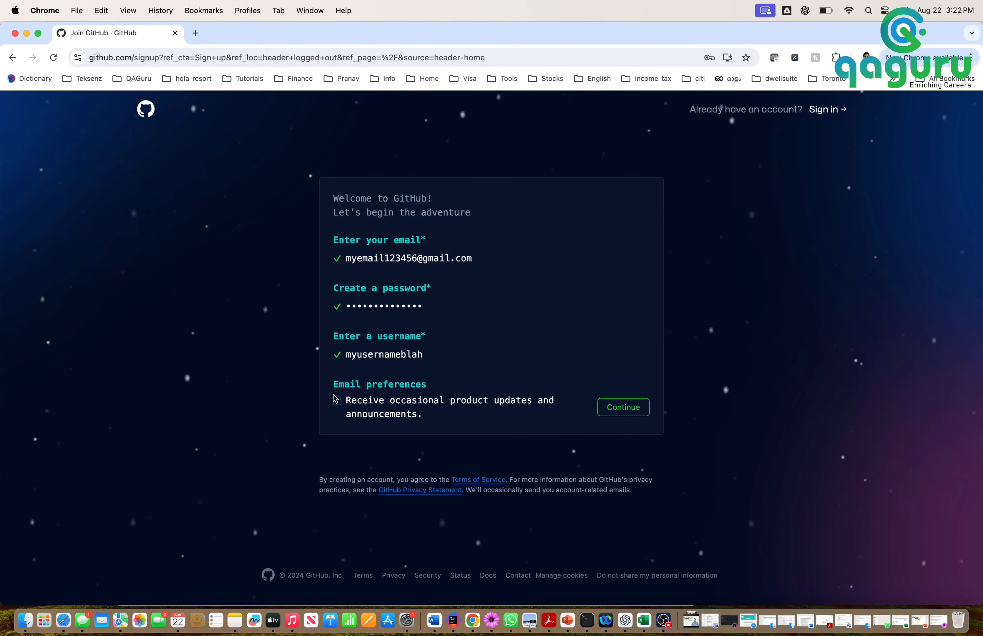
pyautogui.click(628, 411)
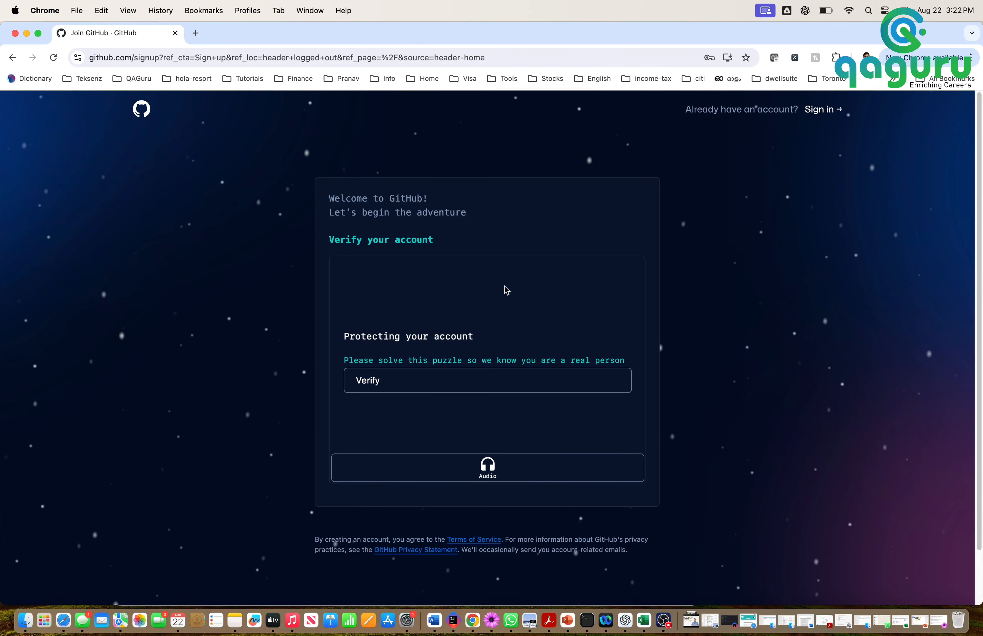
# Rotate the ATV three times to match the hand's direction and submit the puzzle
pyautogui.click(392, 388)
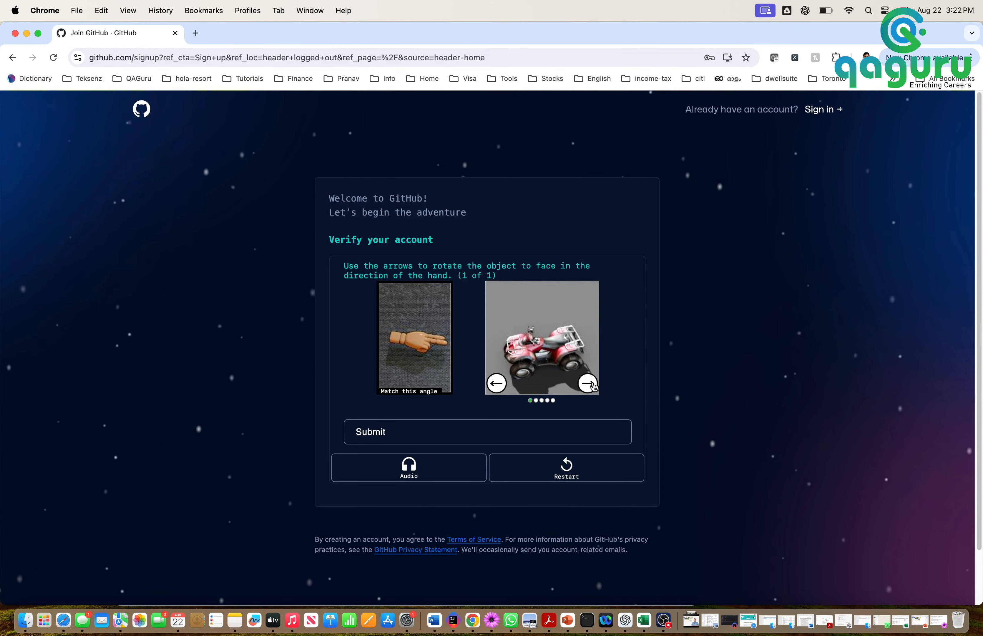
pyautogui.click(587, 384)
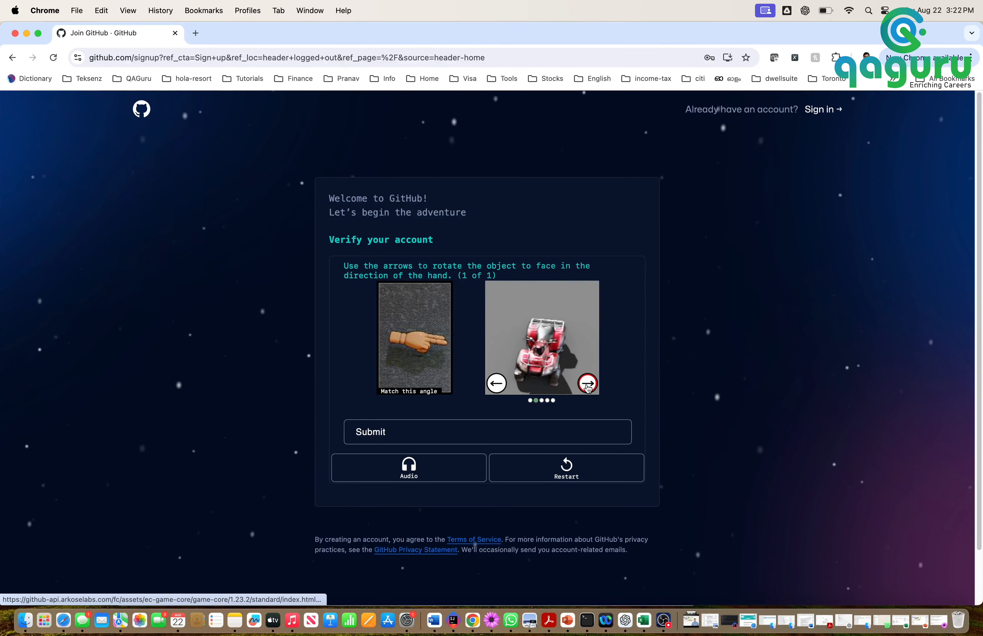
pyautogui.click(587, 384)
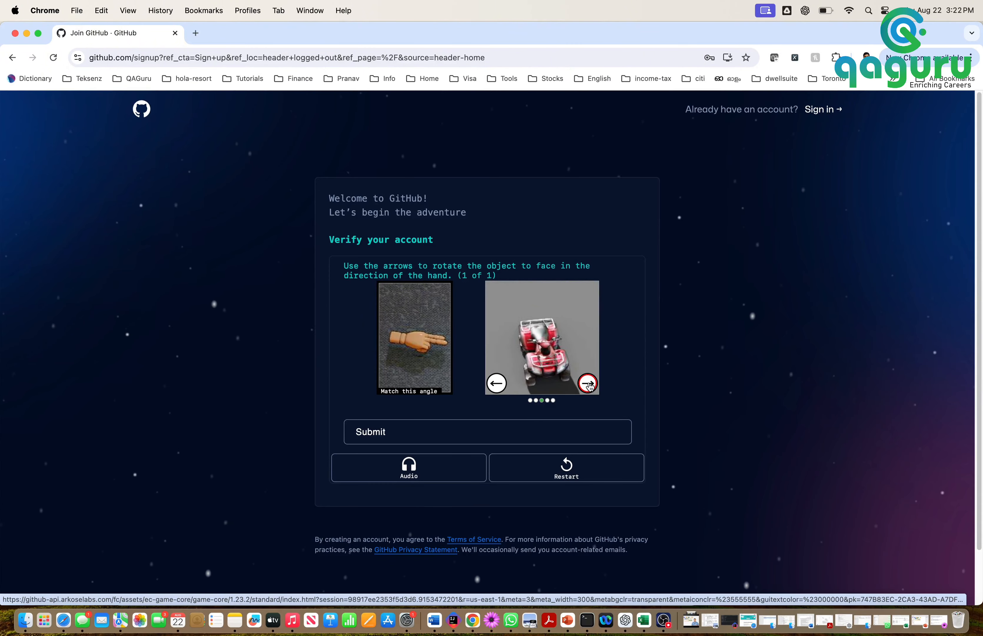
pyautogui.click(589, 384)
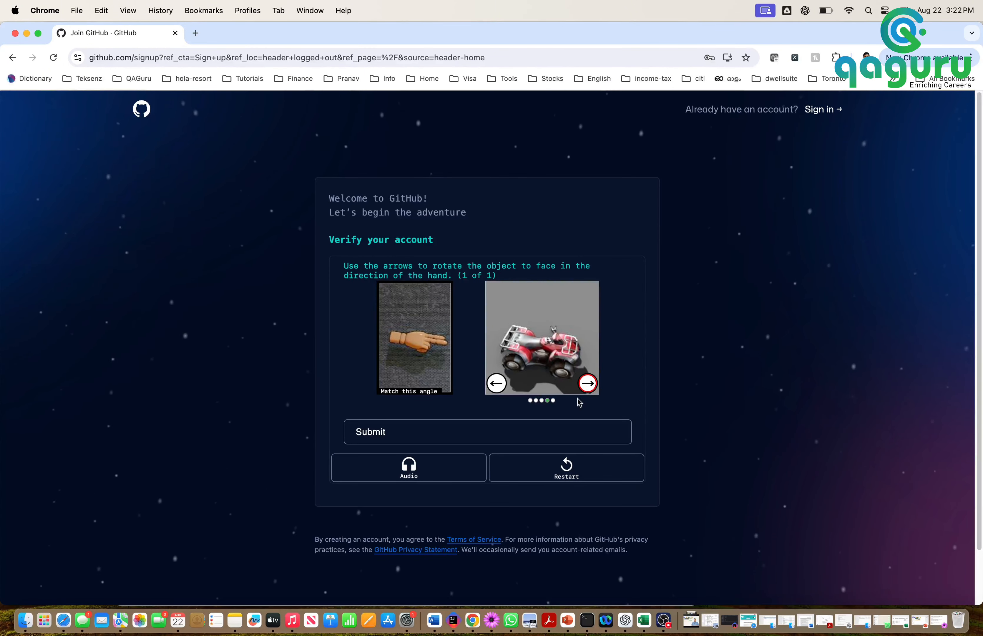
pyautogui.click(503, 434)
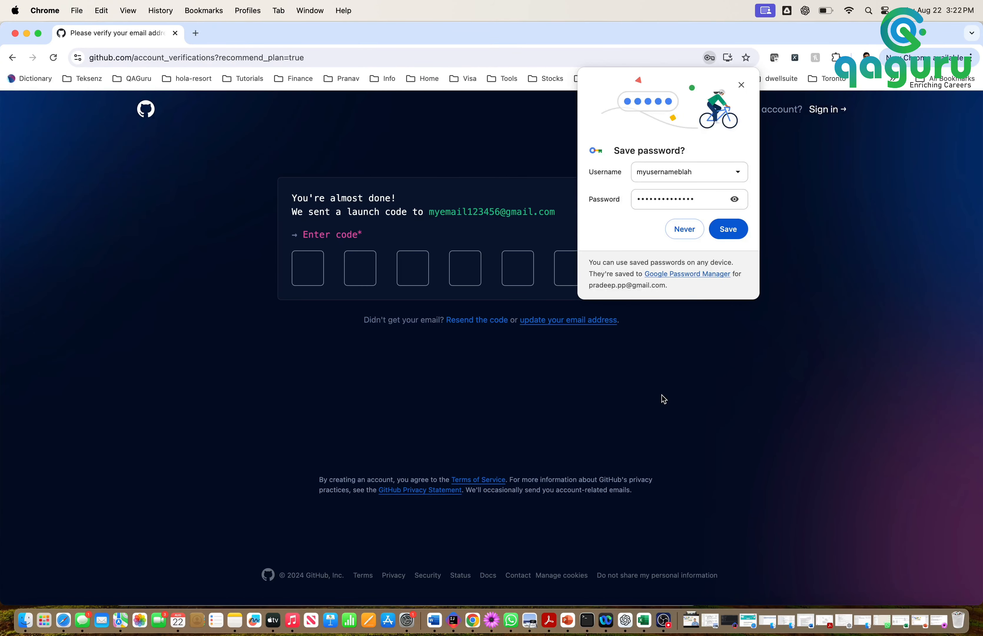
# Decline Chrome's offer to save the password by choosing Never
pyautogui.click(688, 233)
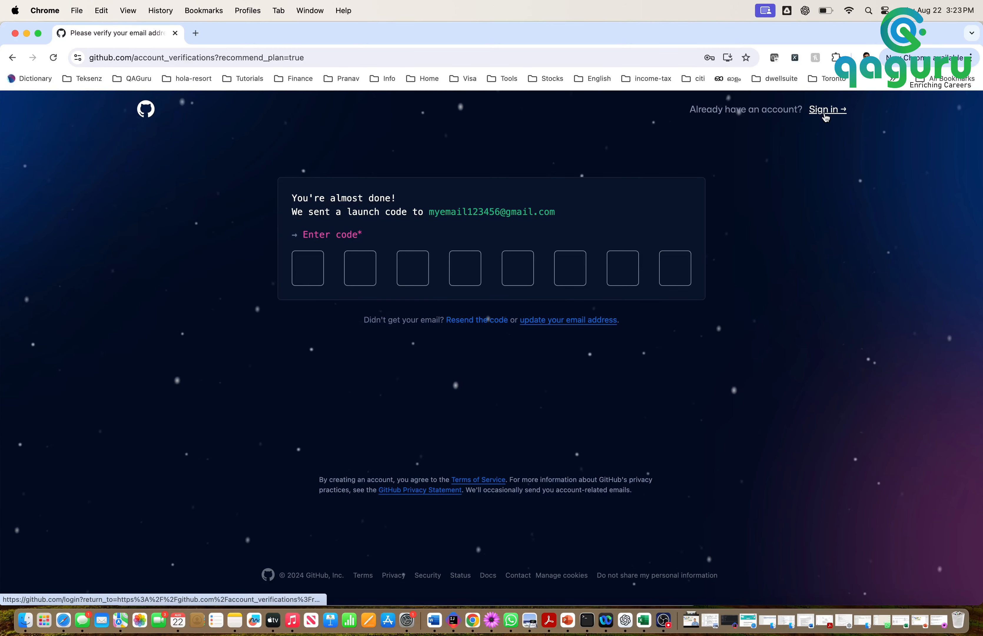
# Sign in to an existing GitHub account using Chrome's saved login credentials
pyautogui.click(826, 115)
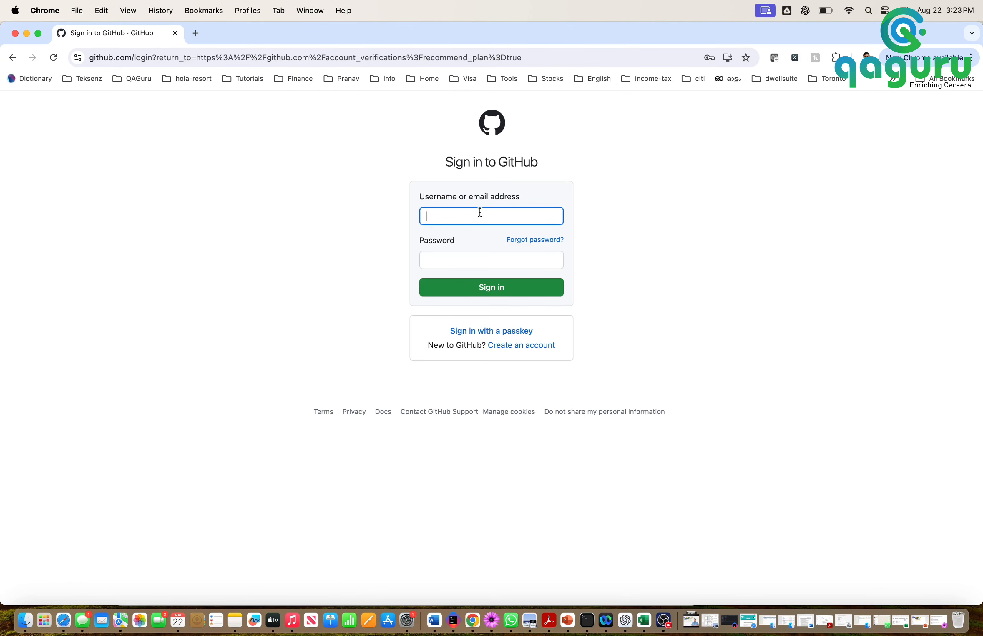
pyautogui.click(464, 217)
pyautogui.click(527, 248)
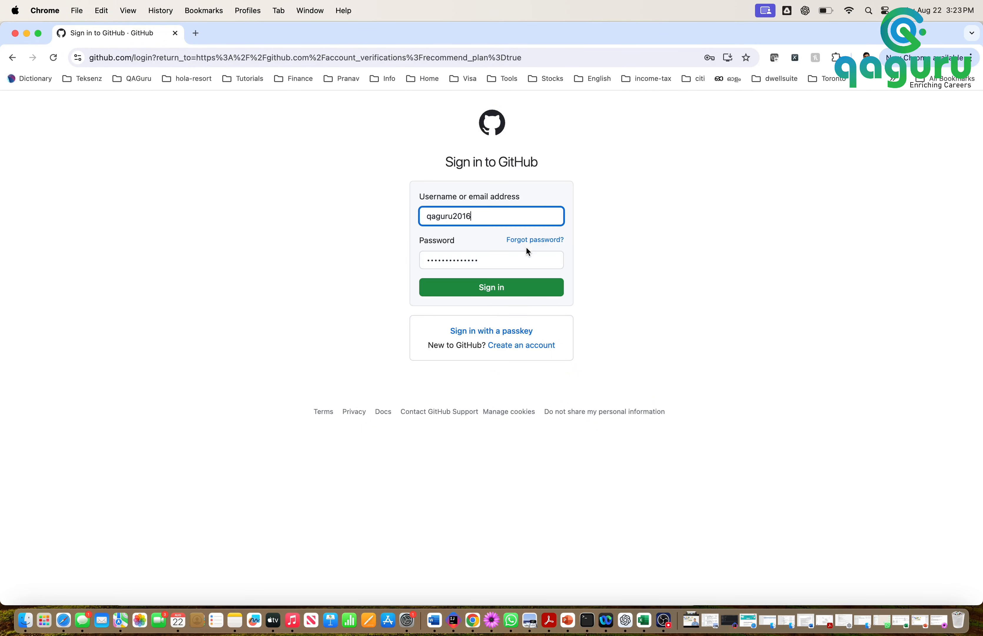
pyautogui.click(523, 291)
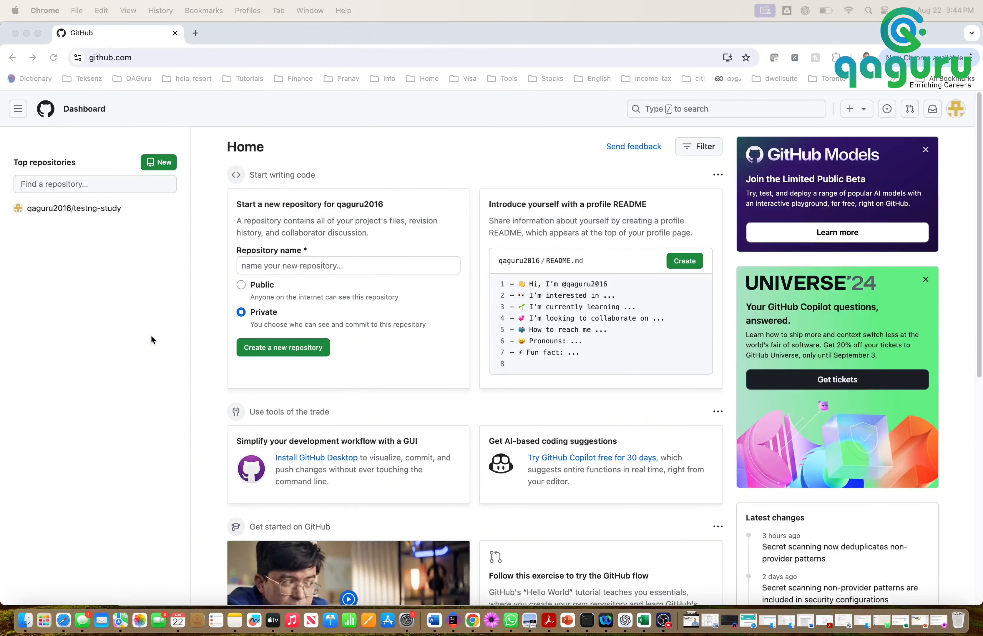
pyautogui.click(307, 269)
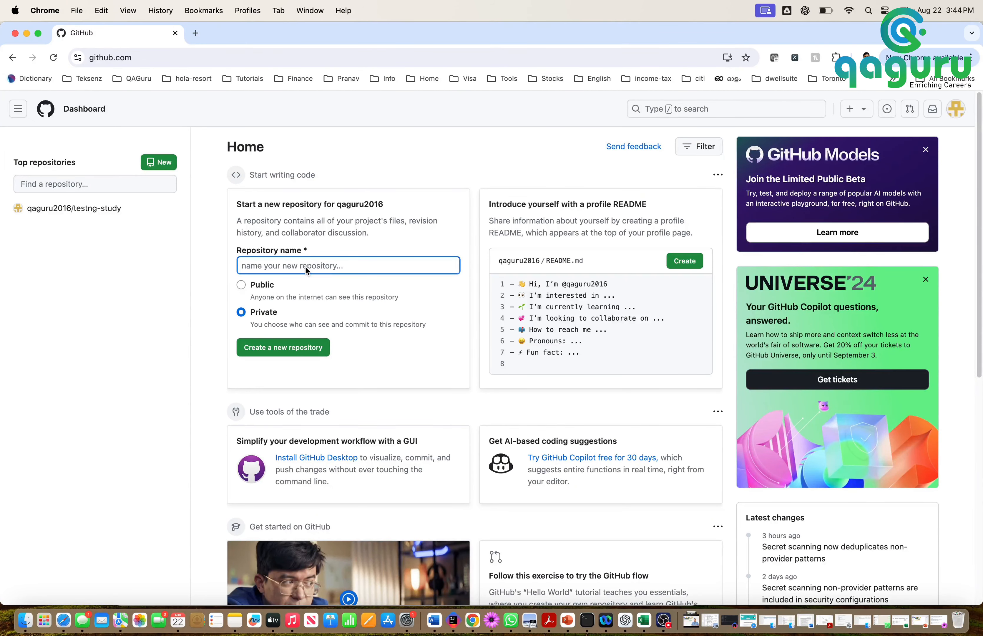
pyautogui.write('java-study')
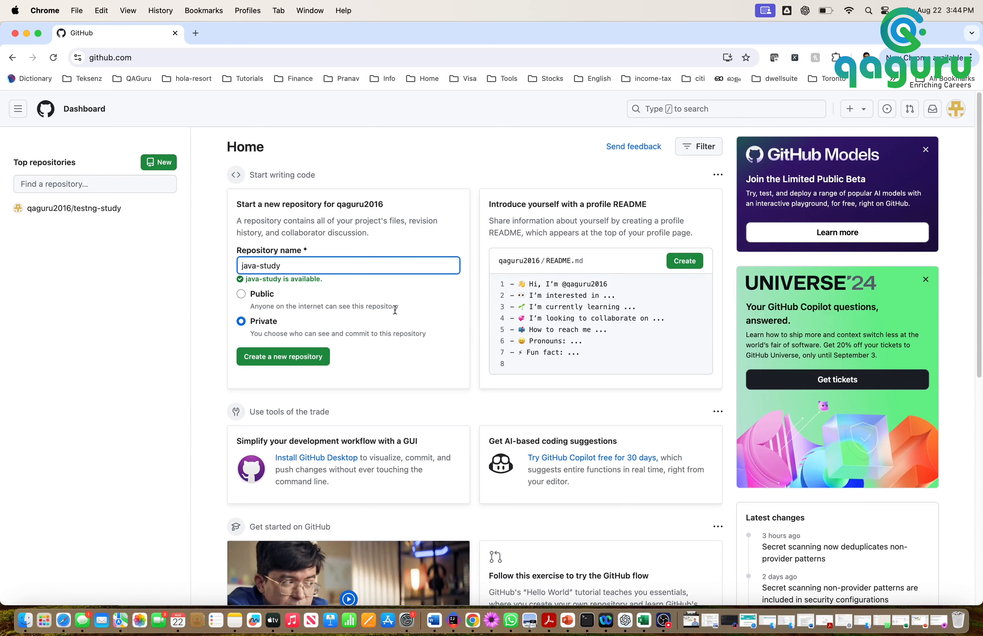
pyautogui.click(240, 296)
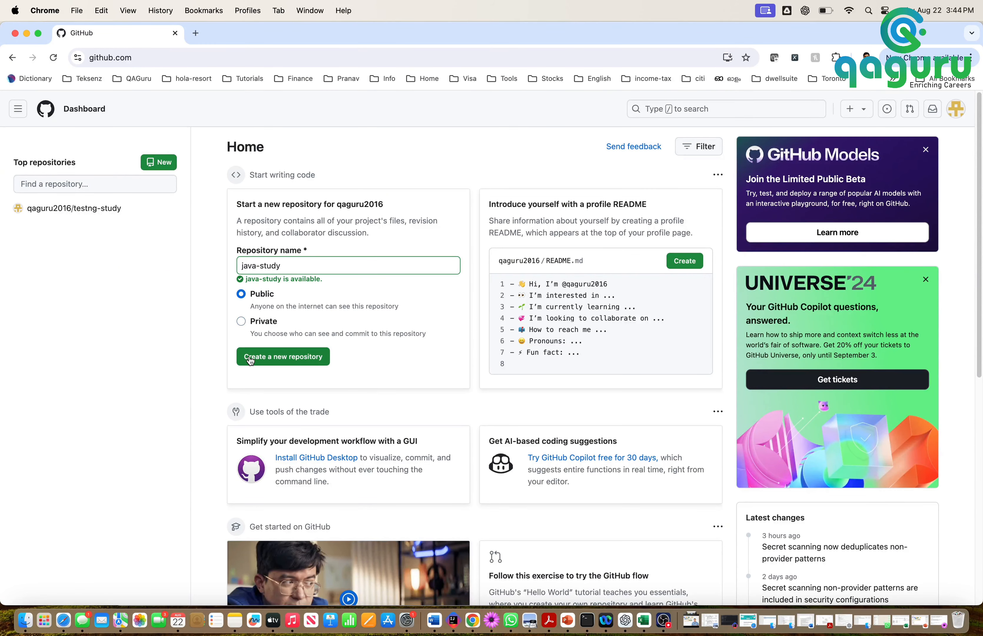
pyautogui.scroll(-2, 336, 365)
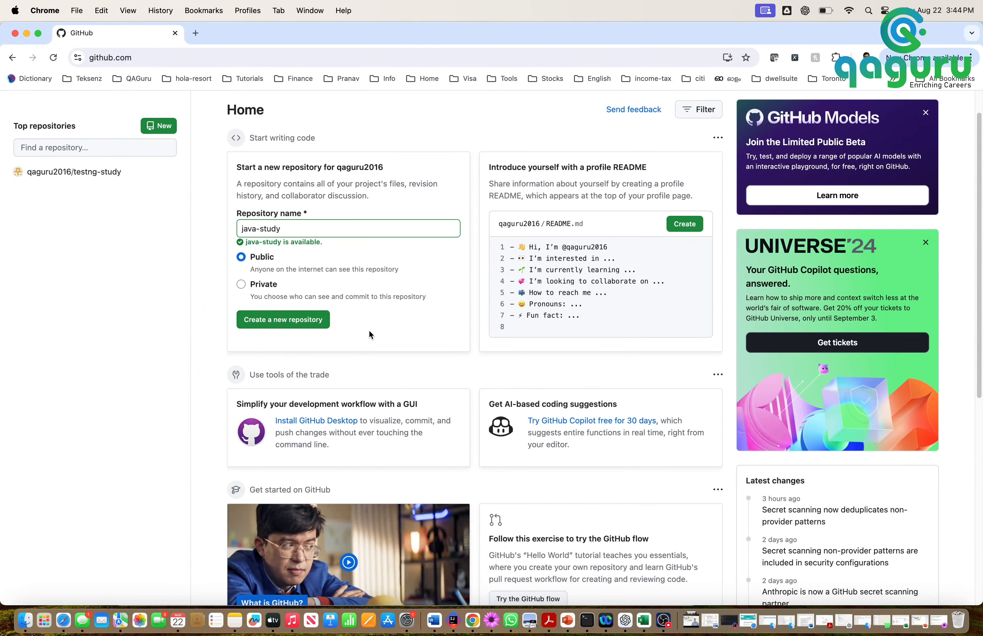
pyautogui.scroll(2, 370, 335)
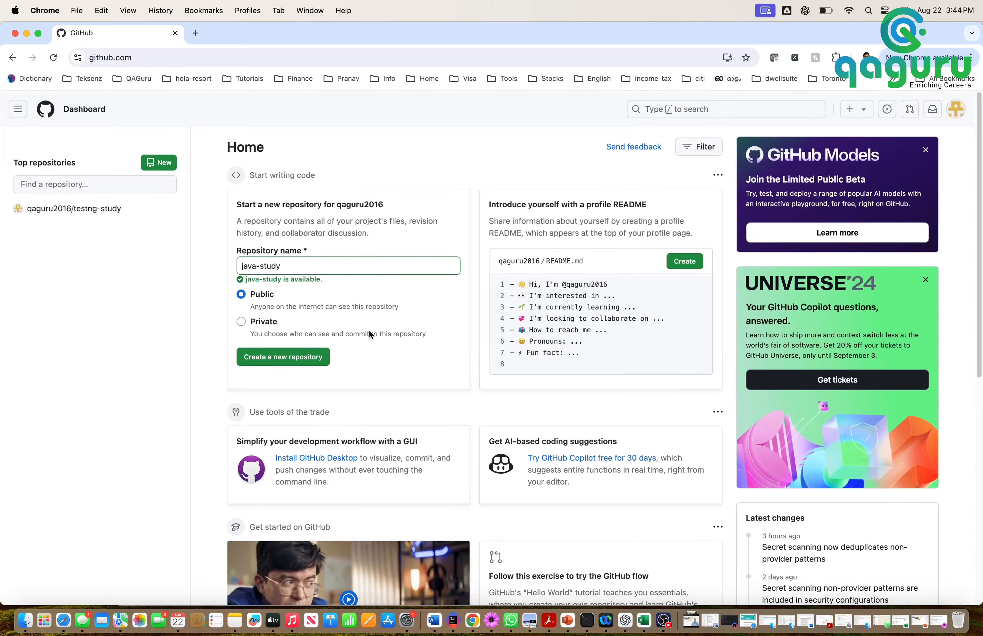
pyautogui.scroll(-15, 369, 330)
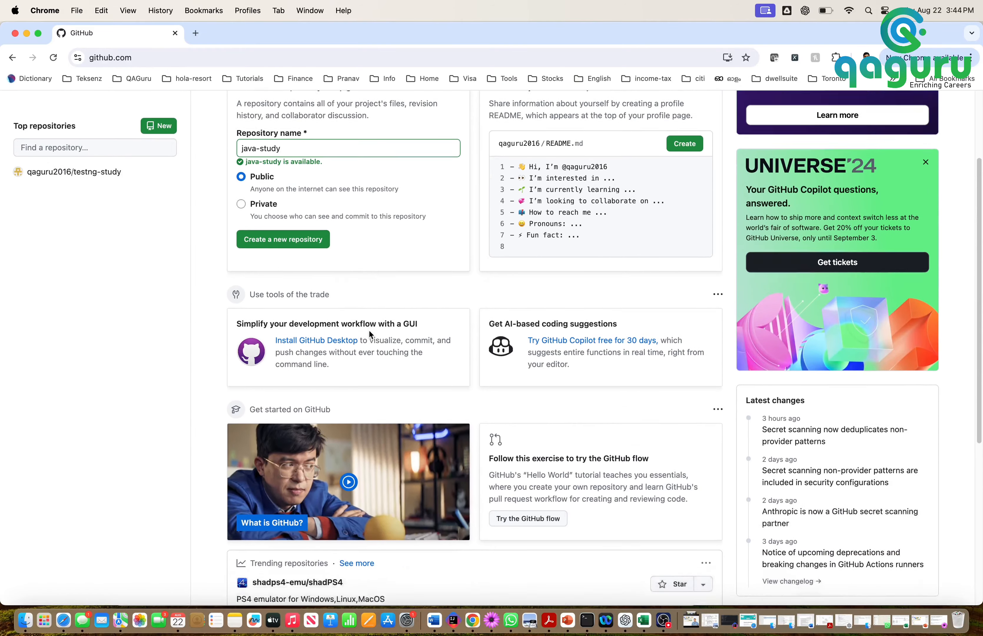
pyautogui.scroll(15, 371, 335)
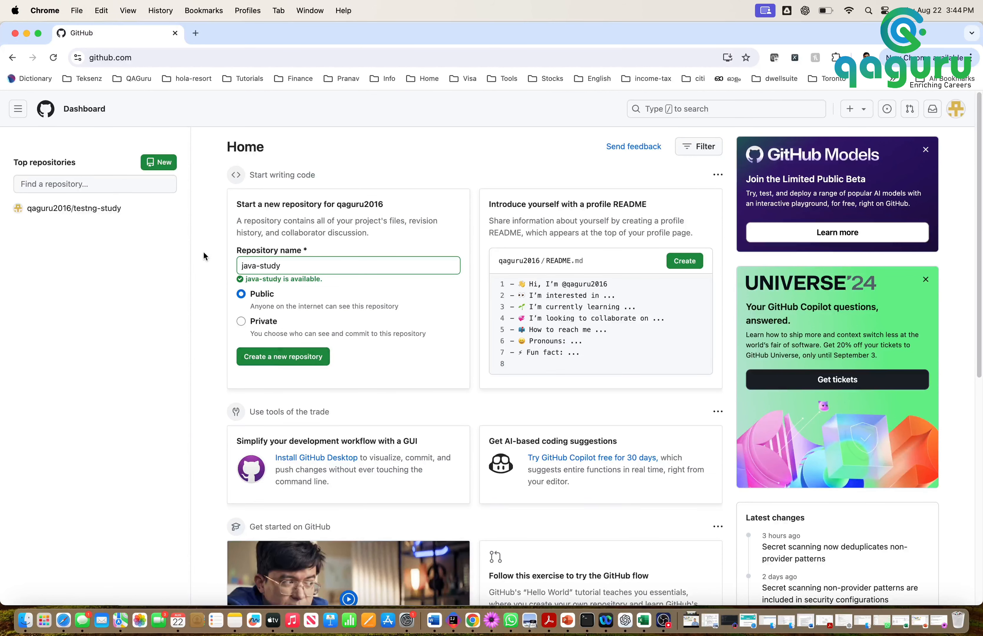
# Name a new repository java-study and describe it as 'This is a Java study project'
pyautogui.click(154, 163)
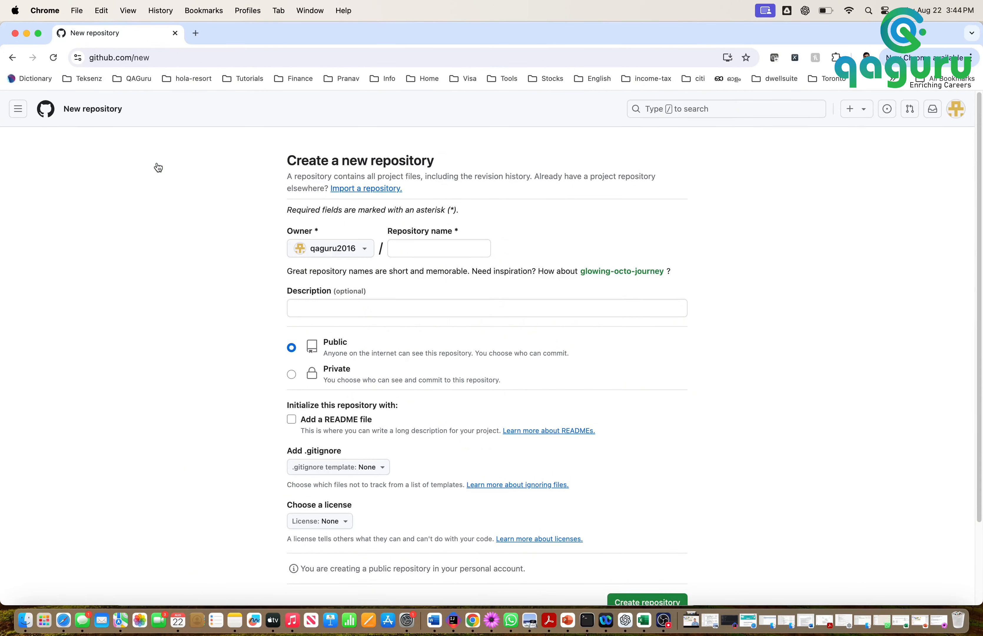
pyautogui.scroll(-5, 183, 279)
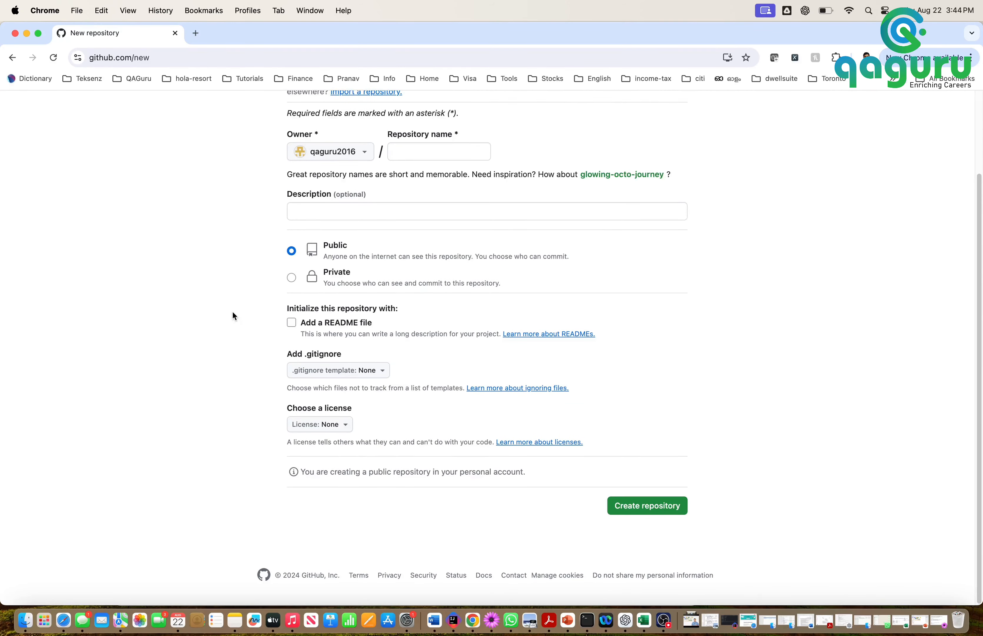
pyautogui.scroll(5, 233, 310)
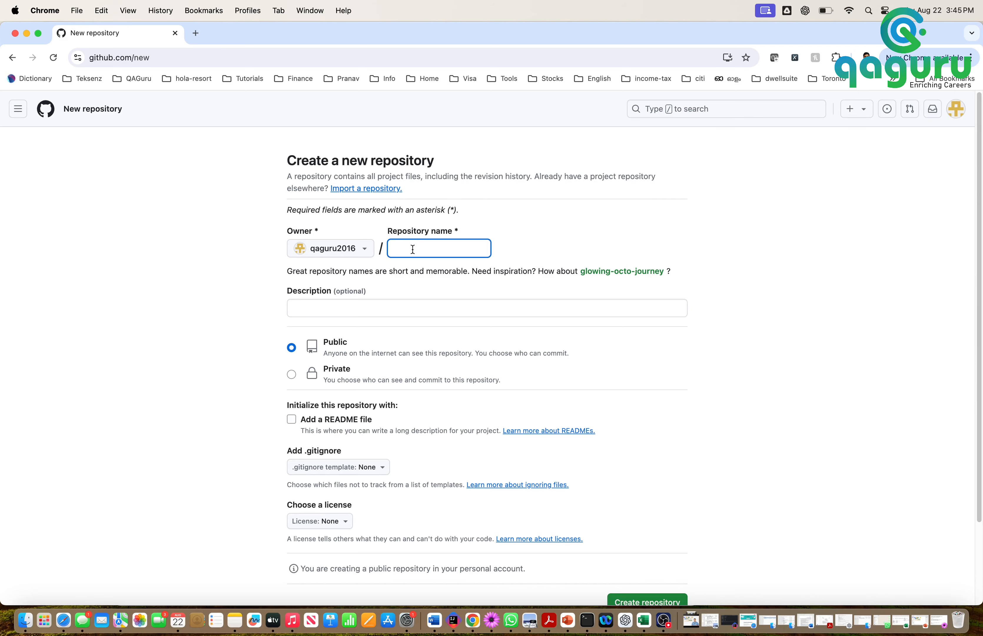
pyautogui.write('j')
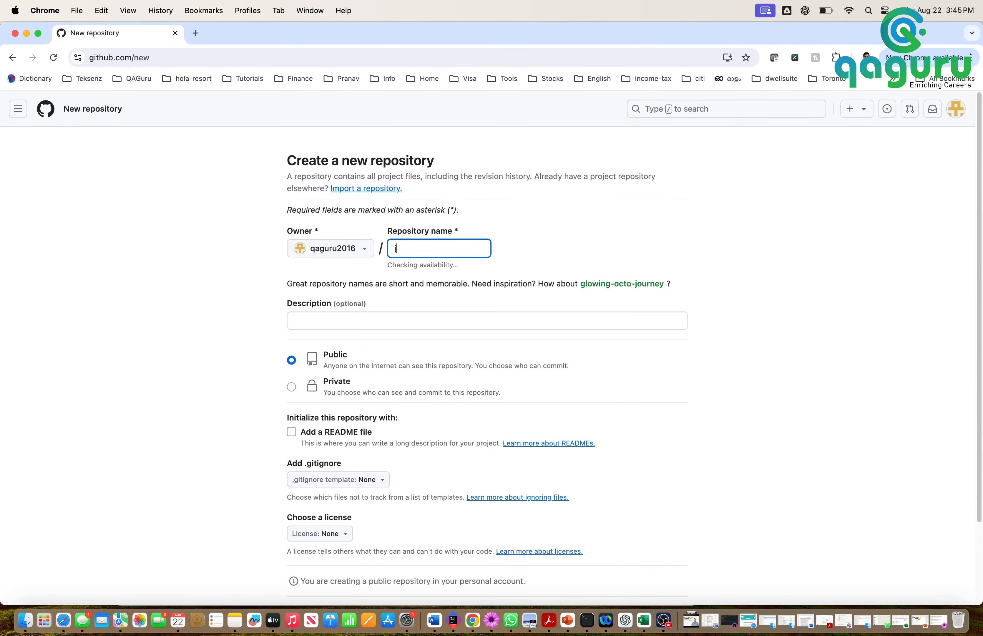
pyautogui.write('ava-study')
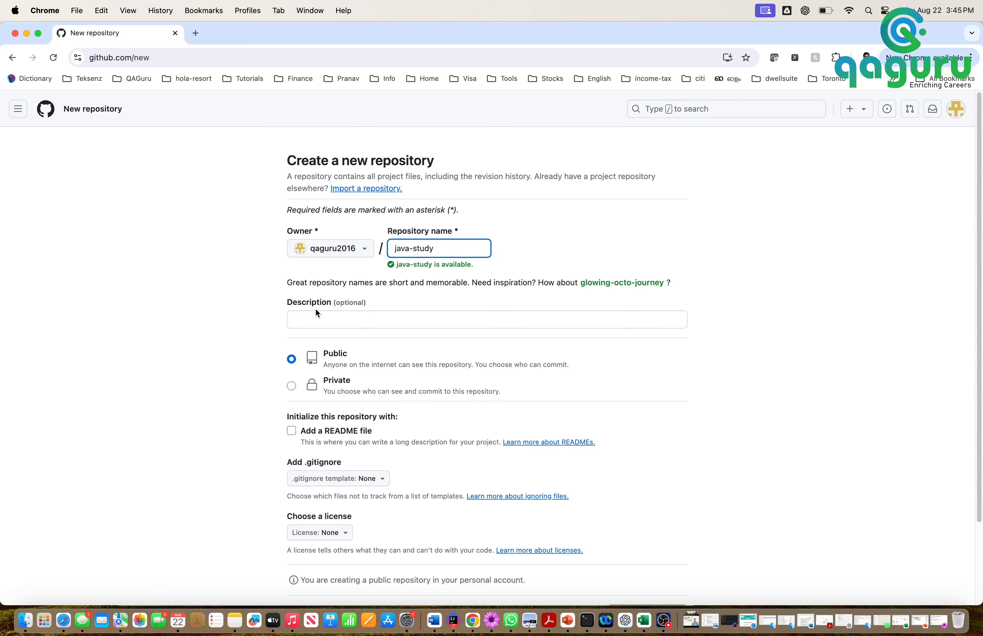
pyautogui.click(312, 321)
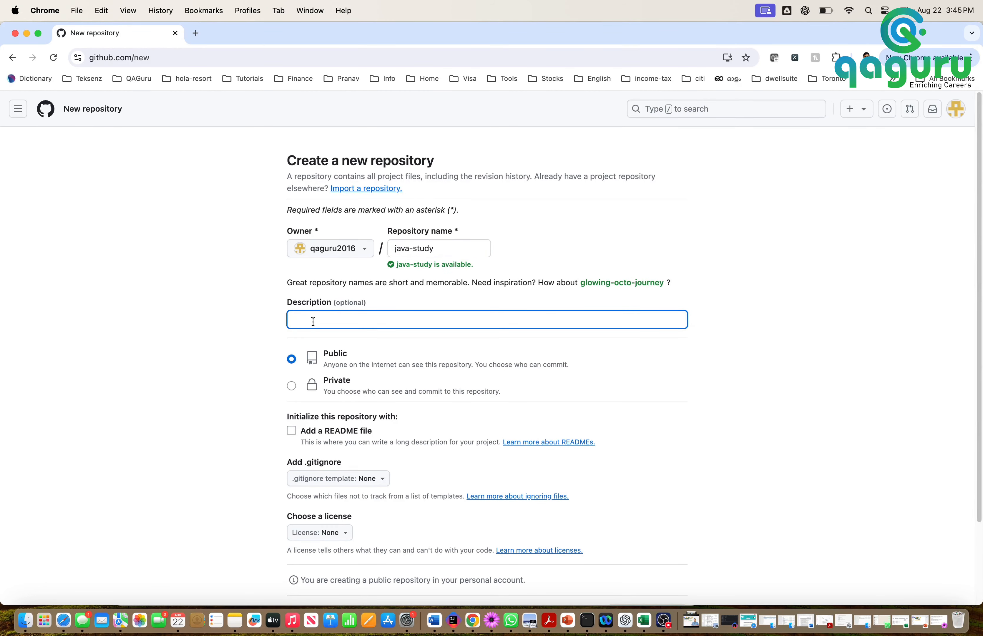
pyautogui.write('This is a Java study project')
# Set java-study's visibility to Public and tick 'Add a README file'
pyautogui.click(293, 360)
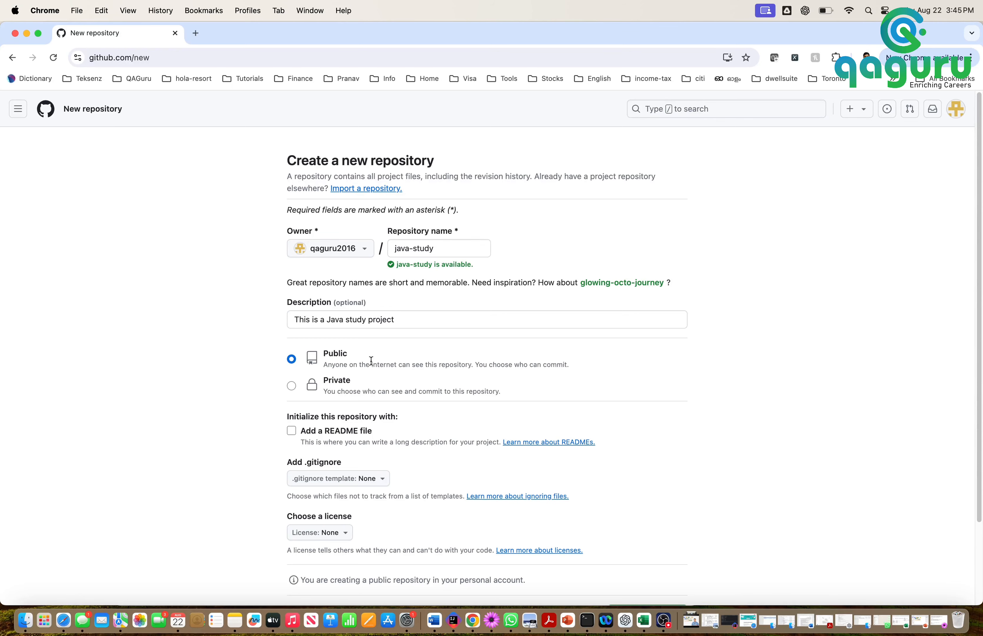
pyautogui.scroll(-2, 372, 361)
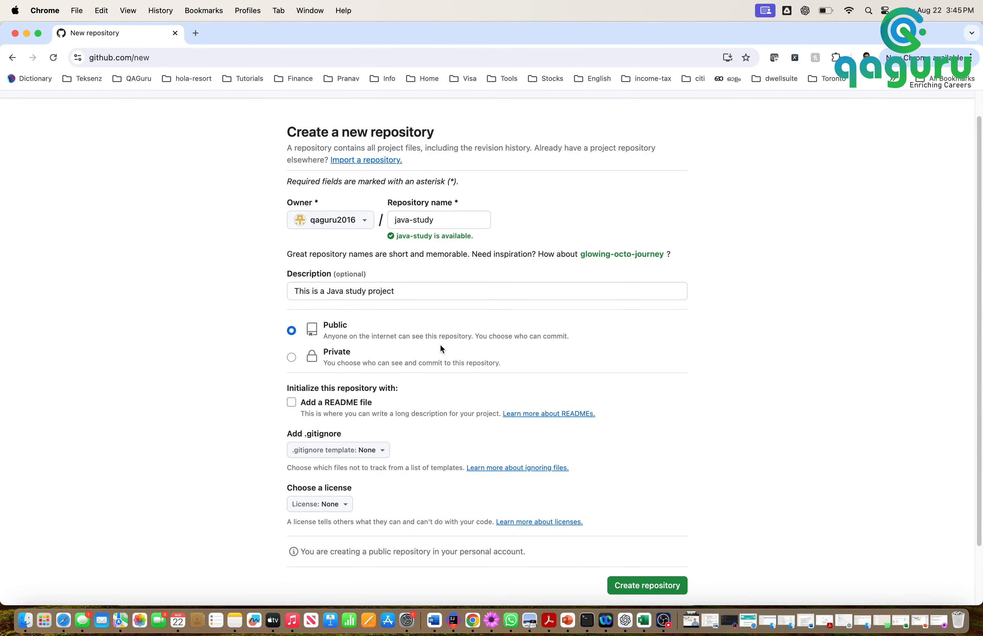
pyautogui.scroll(-3, 440, 345)
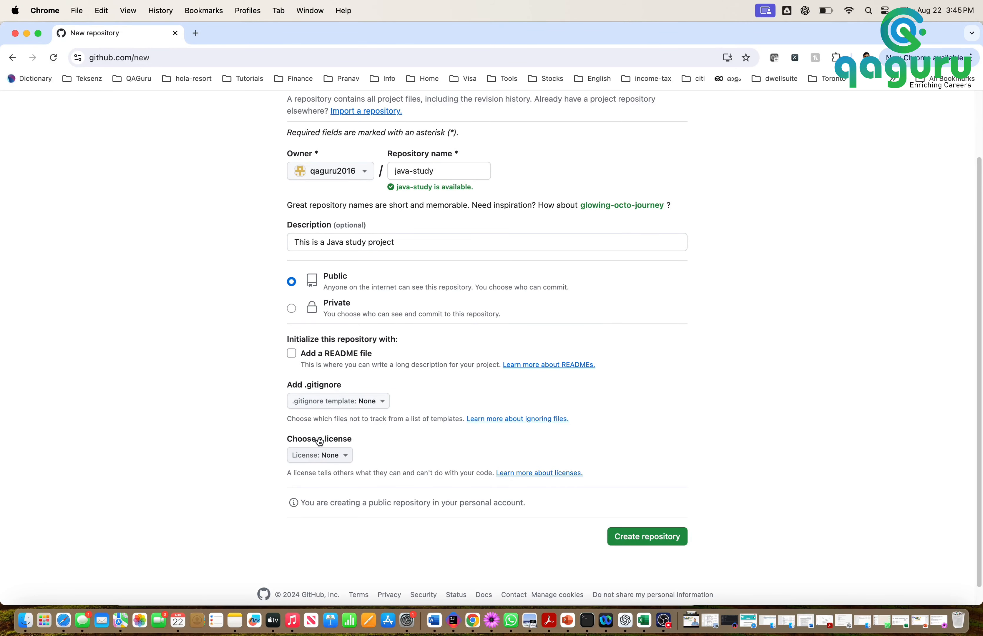
pyautogui.scroll(3, 326, 363)
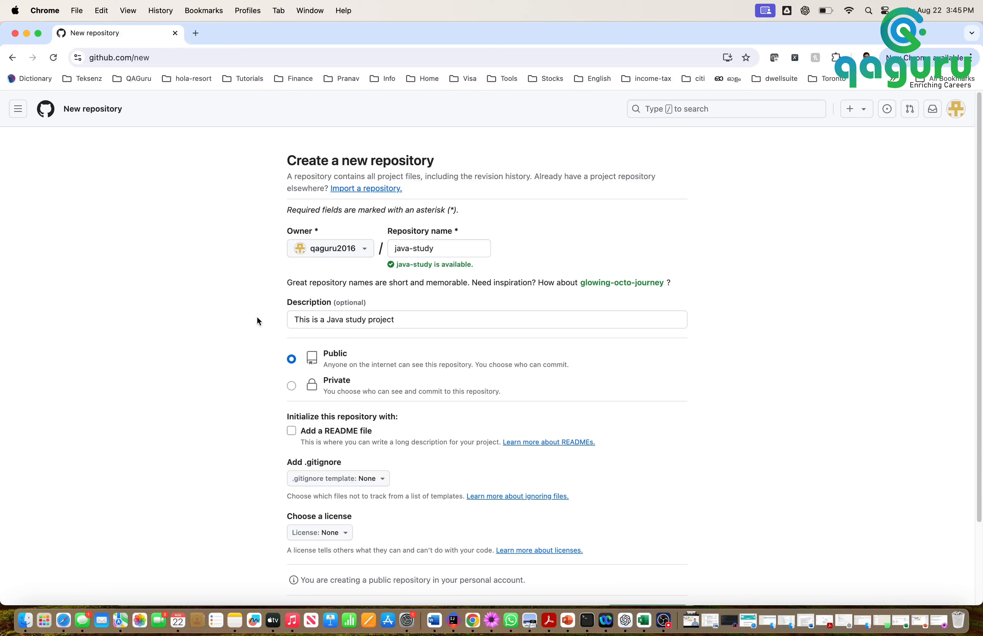
pyautogui.scroll(-3, 345, 409)
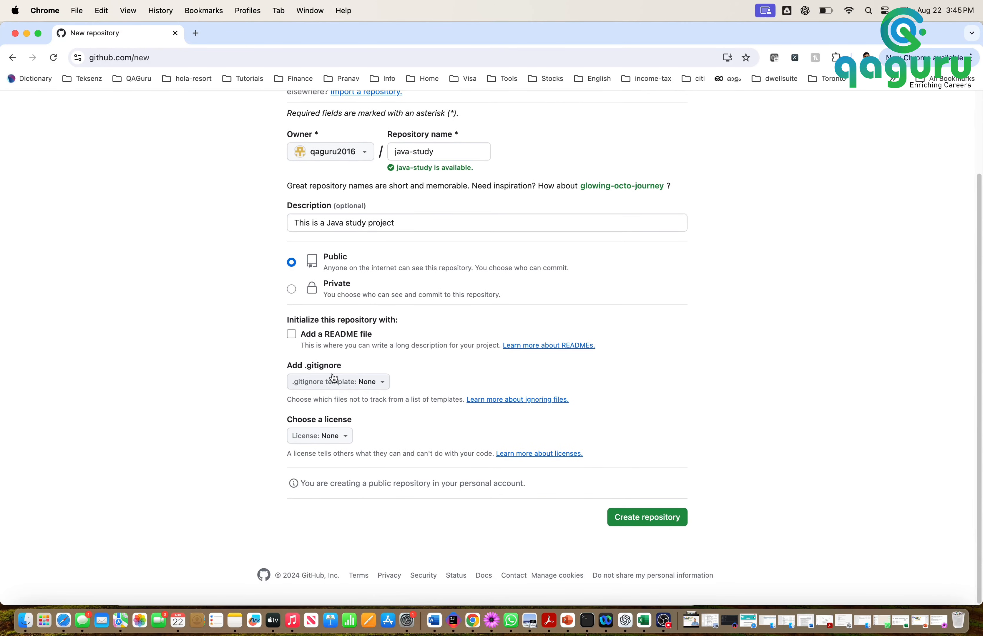
pyautogui.click(292, 334)
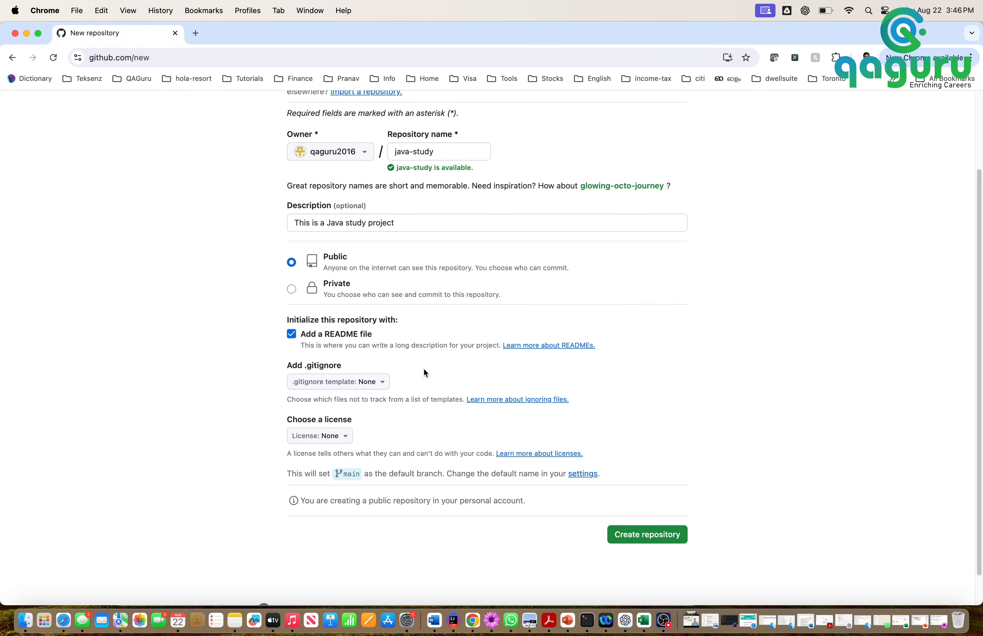
pyautogui.scroll(1, 423, 367)
pyautogui.scroll(-3, 424, 367)
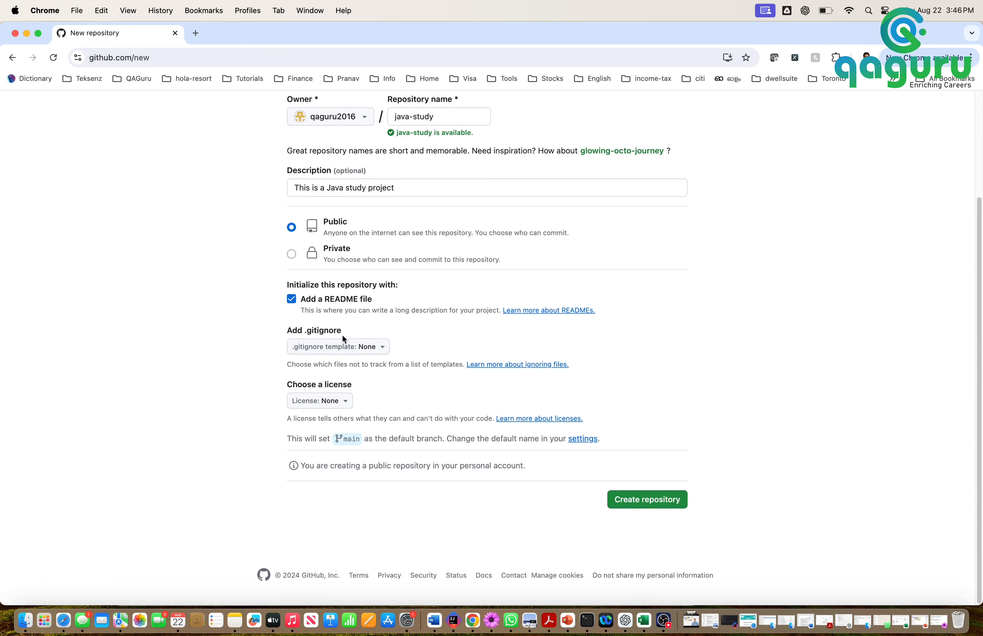
# Filter the .gitignore templates for 'java' and select the Java template
pyautogui.click(382, 350)
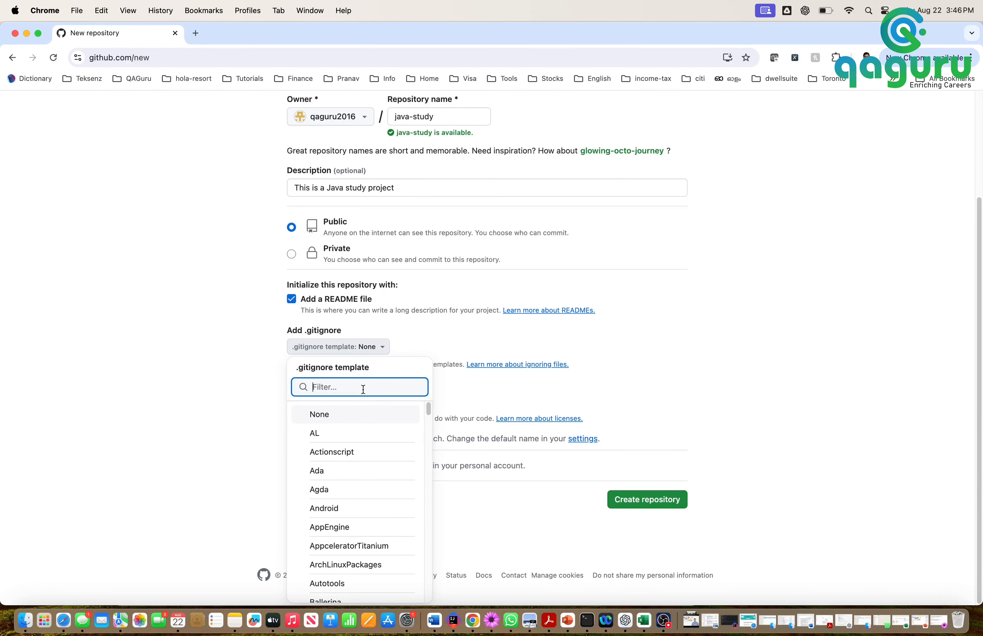
pyautogui.write('java')
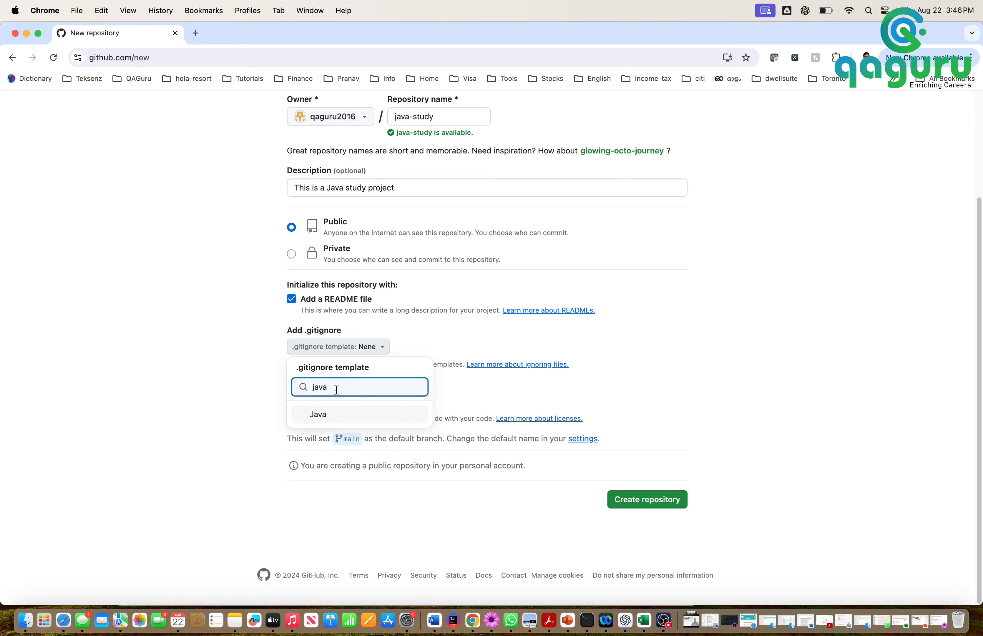
pyautogui.click(322, 414)
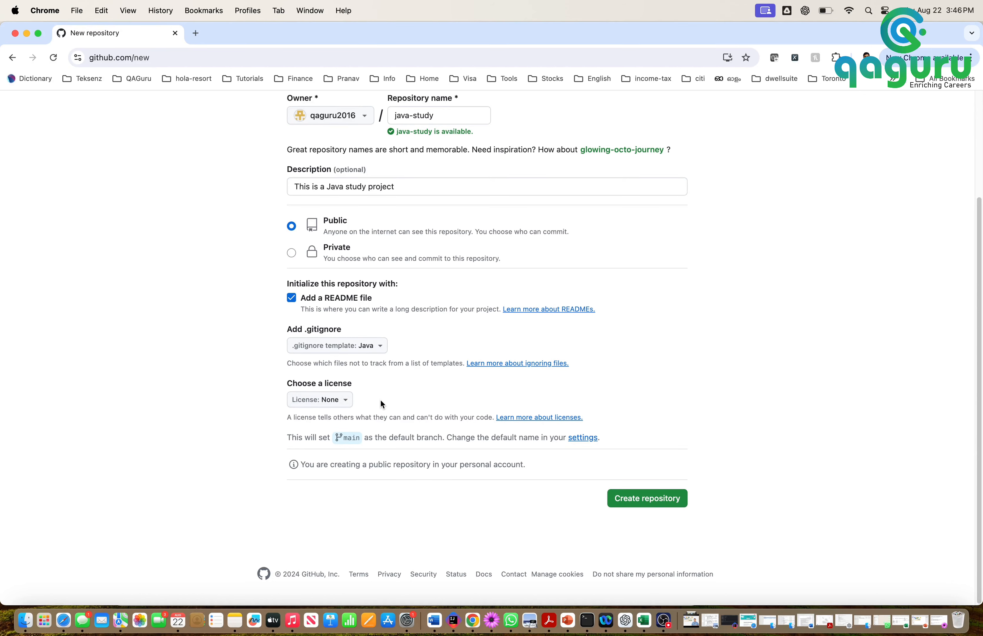
# Leave the license at None and create the java-study repository
pyautogui.click(346, 408)
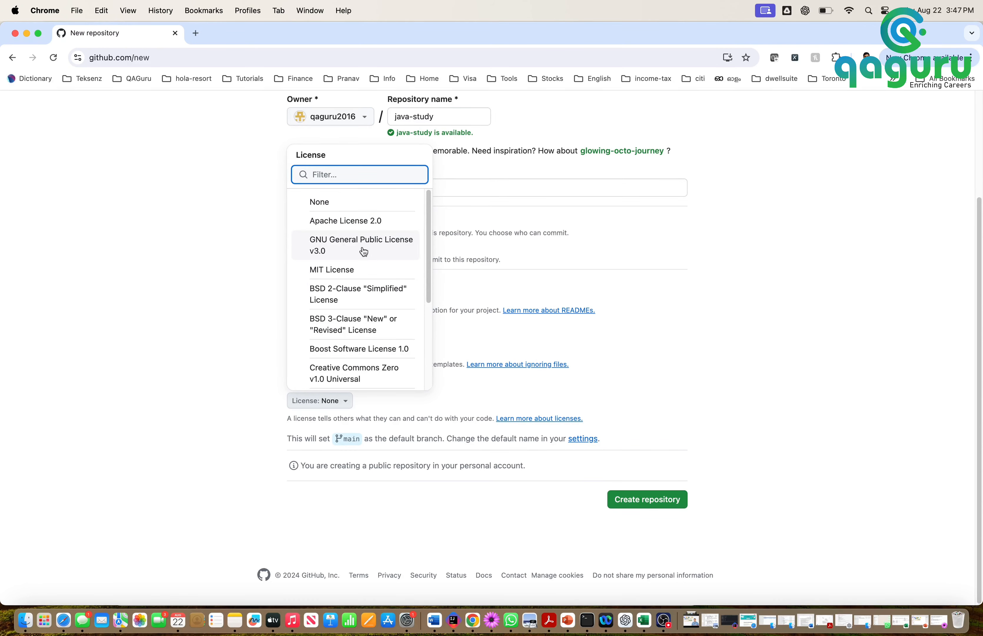
pyautogui.scroll(-5, 372, 288)
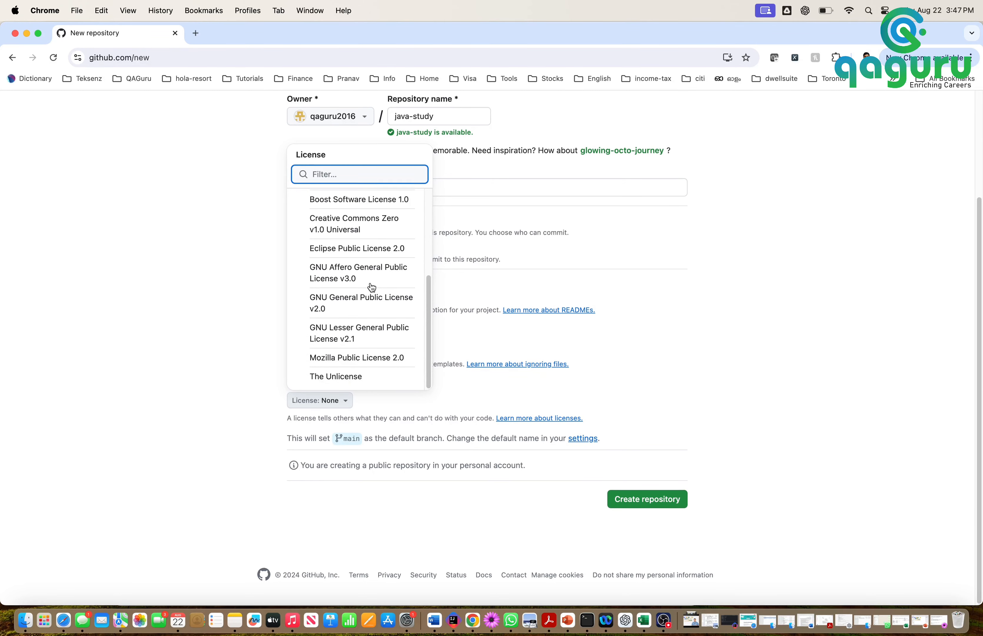
pyautogui.scroll(5, 372, 288)
pyautogui.scroll(1, 371, 288)
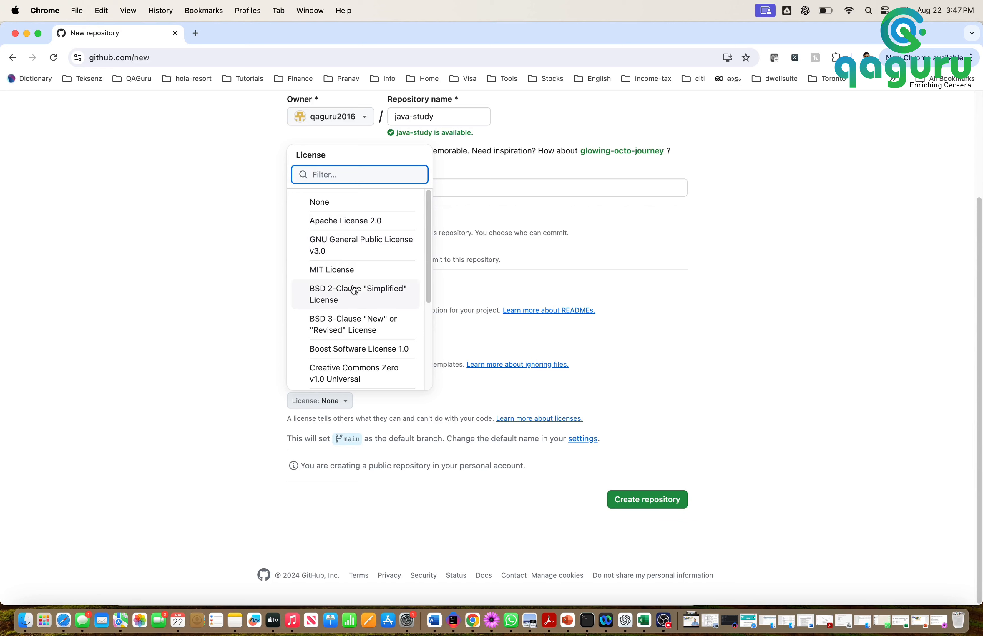
pyautogui.scroll(-8, 367, 330)
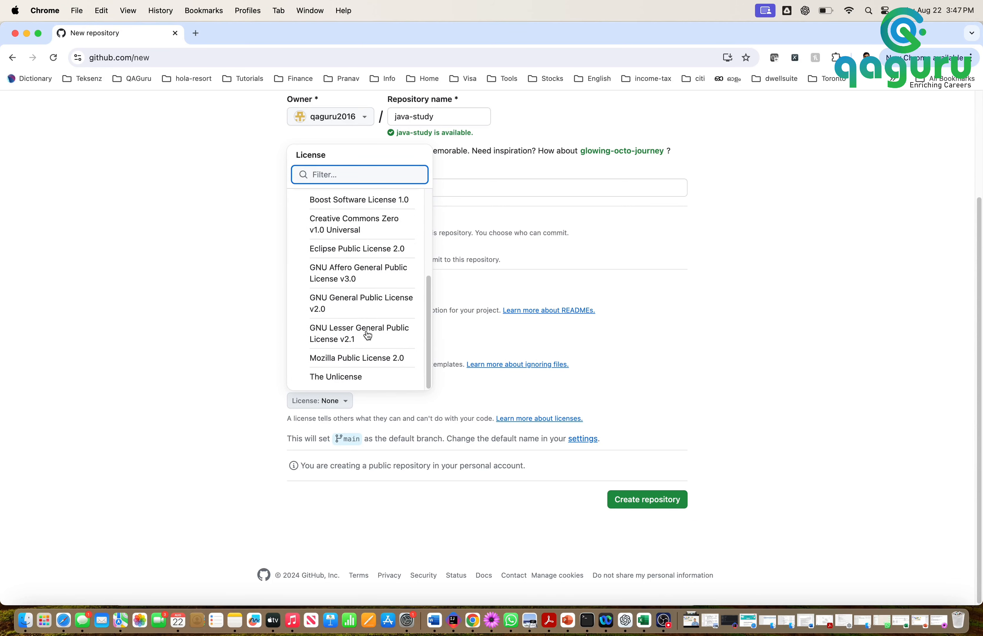
pyautogui.scroll(8, 368, 335)
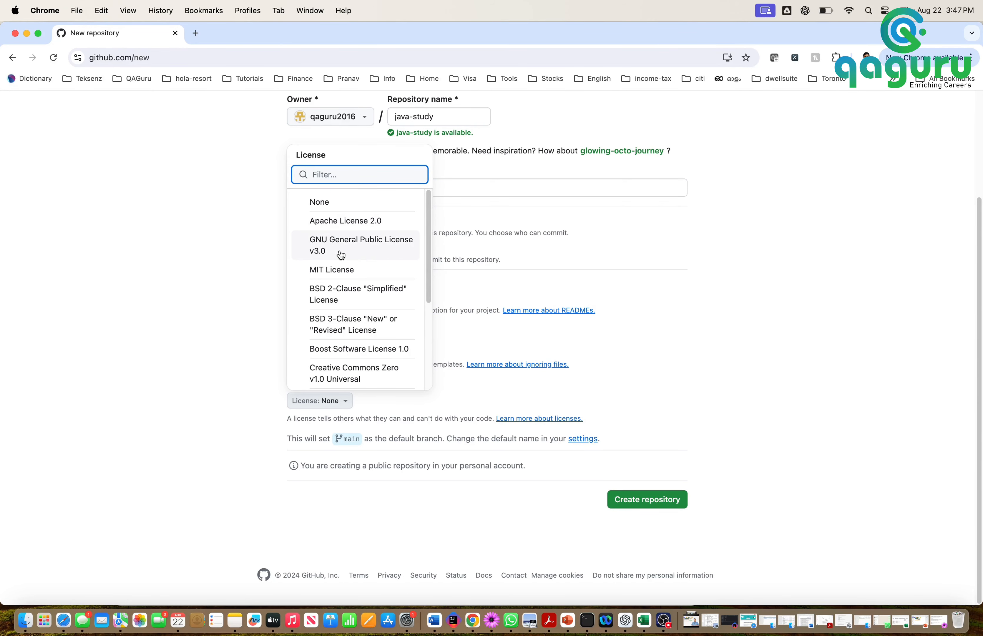
pyautogui.click(223, 314)
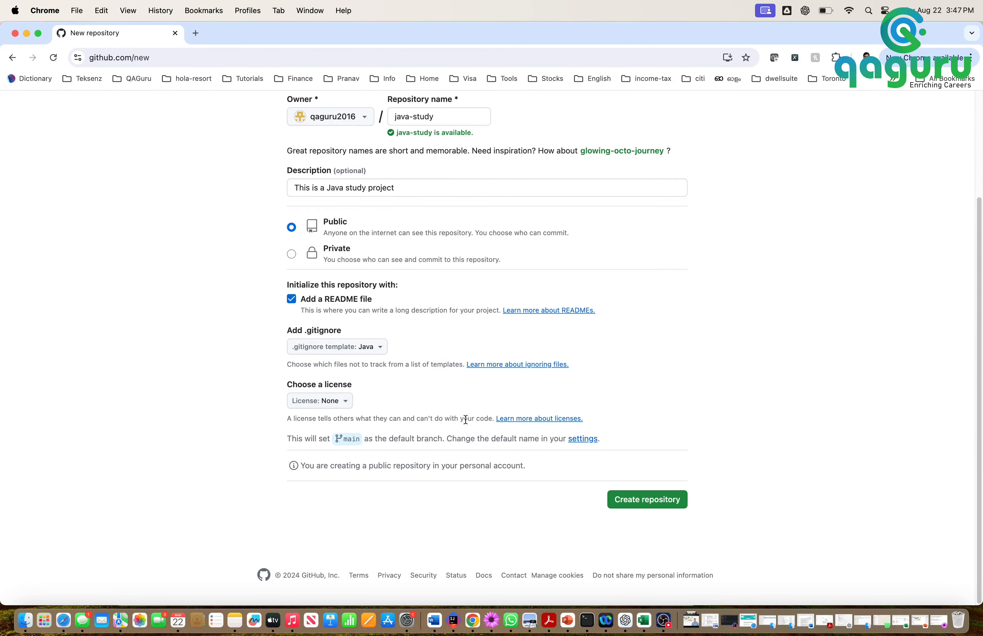
pyautogui.click(643, 503)
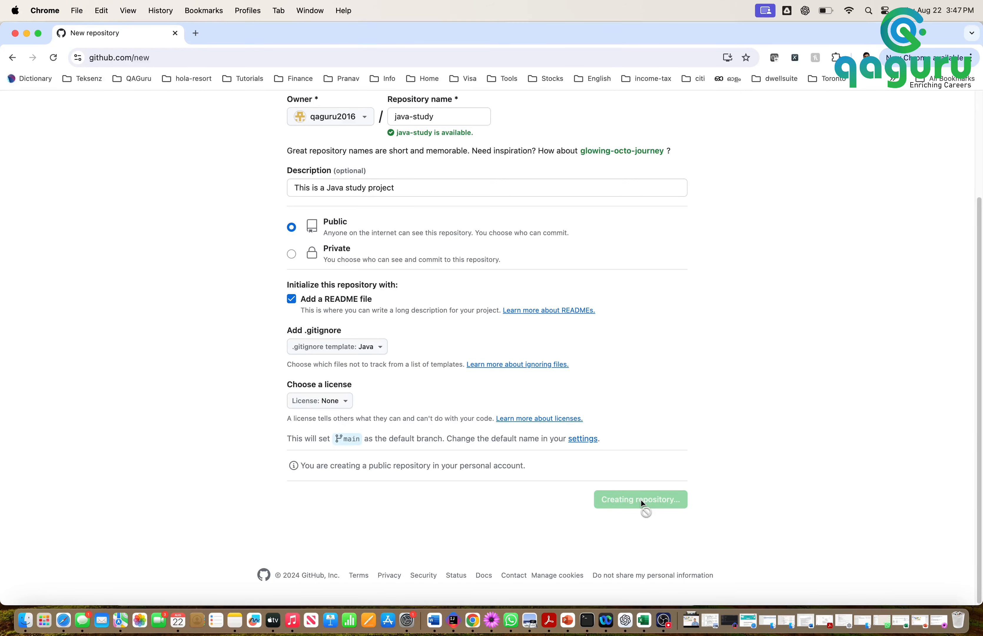